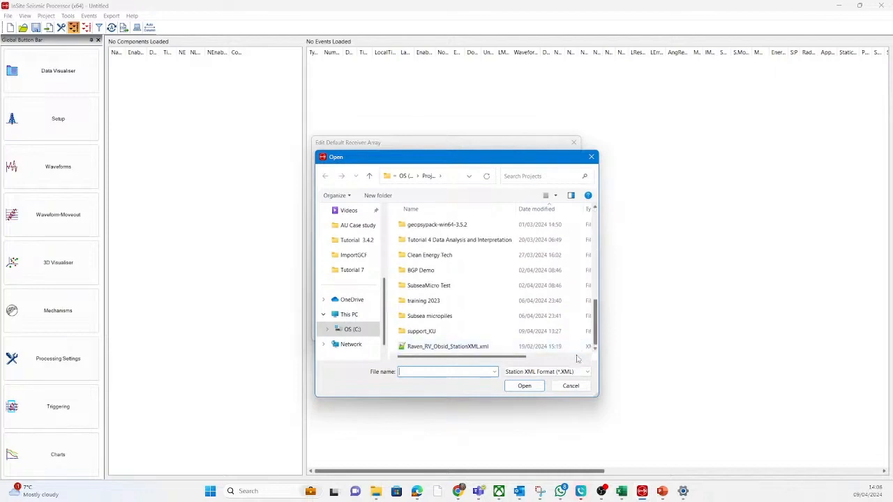
Load Raven_RV_Obsid_StationXML.xml as the receiver array file, using the Station XML format.
{"action": "left_click", "coordinate": [580, 372]}
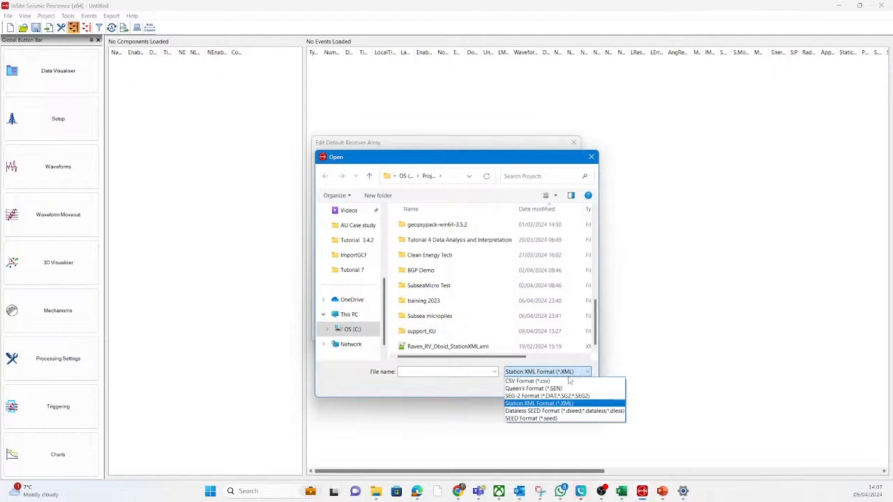
{"action": "left_click", "coordinate": [534, 403]}
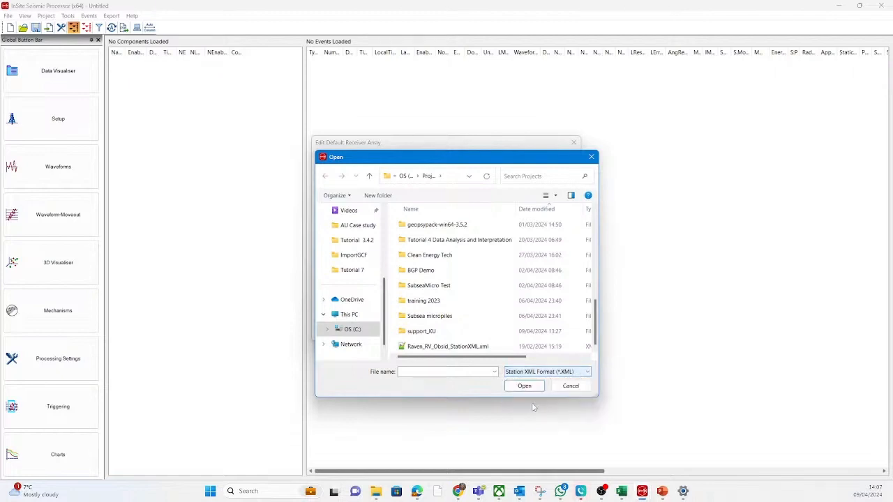
{"action": "left_click", "coordinate": [474, 348]}
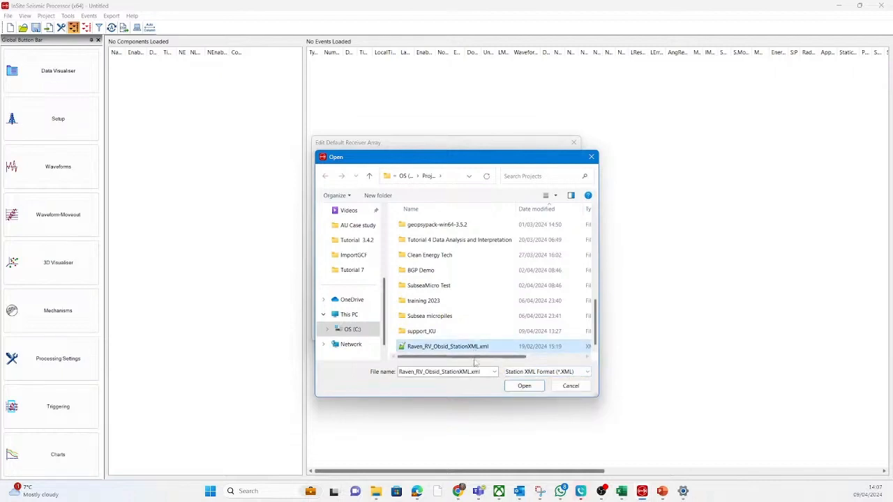
{"action": "left_click", "coordinate": [531, 389]}
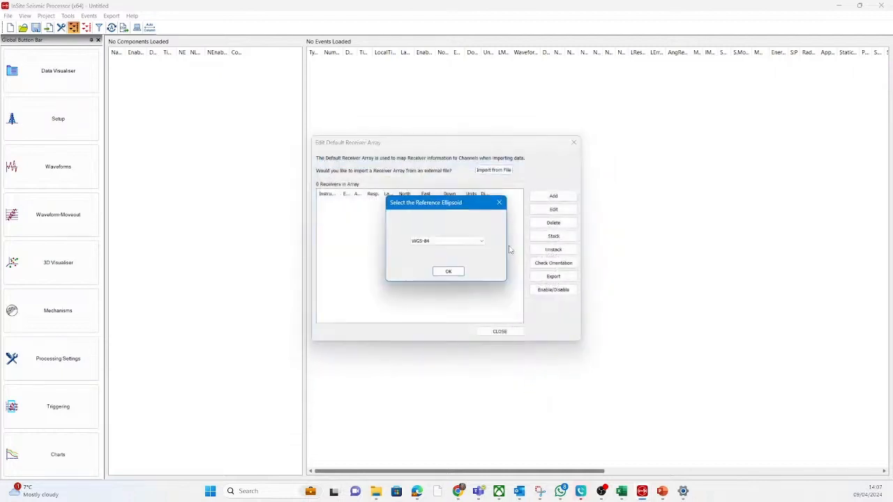
Use WGS-84 as the reference ellipsoid and complete the receiver array import.
{"action": "left_click", "coordinate": [481, 241]}
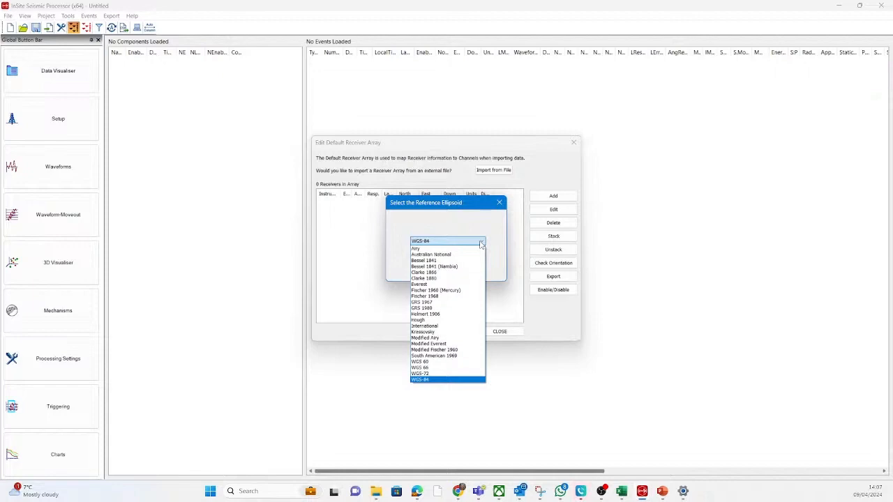
{"action": "left_click", "coordinate": [481, 245]}
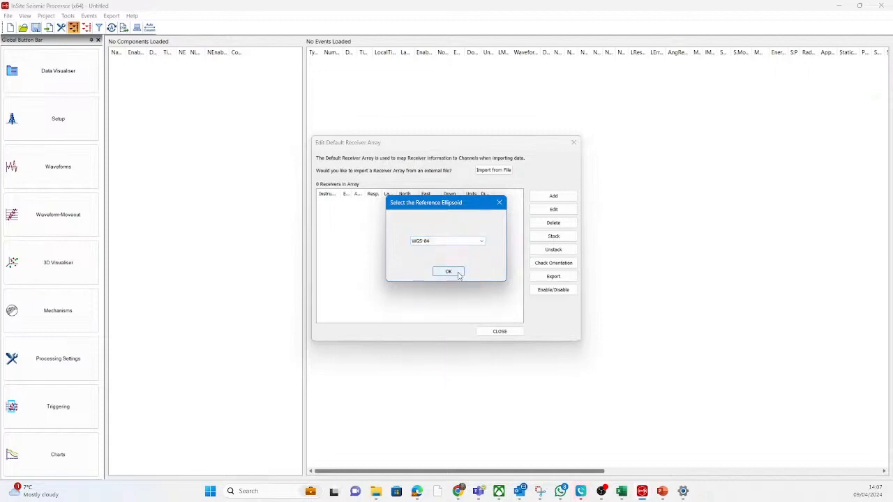
{"action": "left_click", "coordinate": [457, 273]}
{"action": "left_click", "coordinate": [448, 271]}
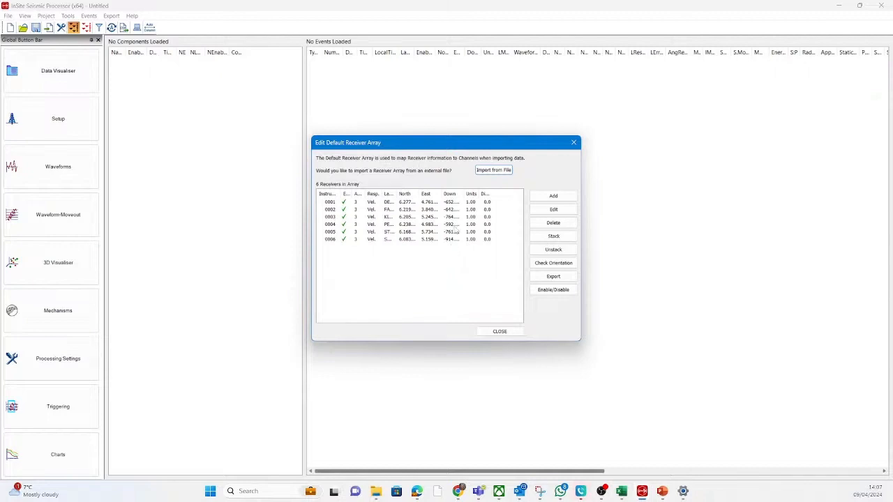
Review the instrument properties of receiver 0001 (DEDWA) and the properties of its first channel.
{"action": "left_click", "coordinate": [455, 203]}
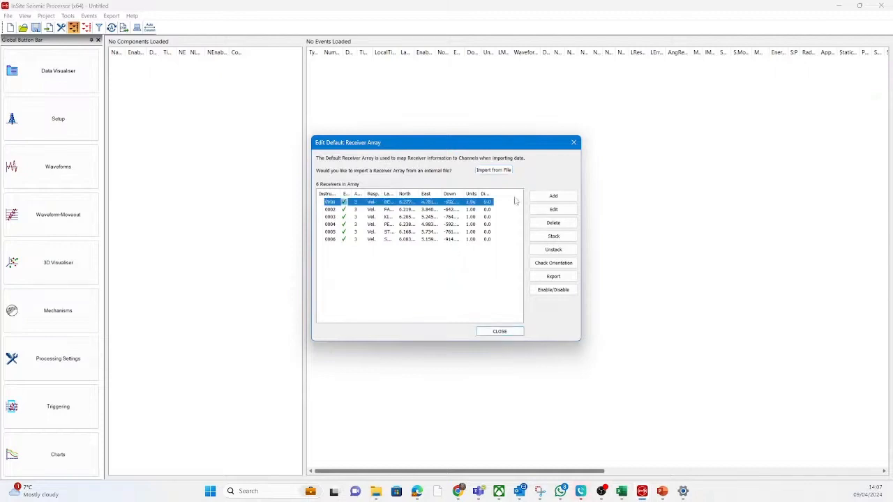
{"action": "double_click", "coordinate": [460, 203]}
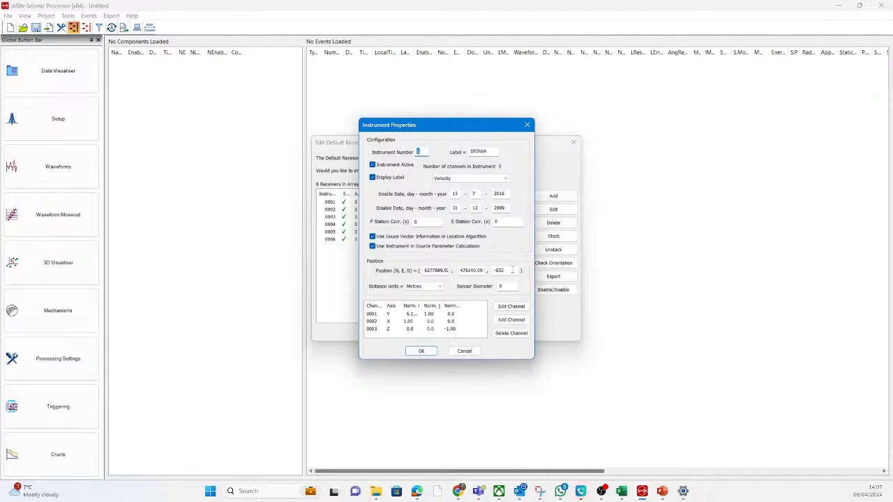
{"action": "left_click", "coordinate": [452, 315]}
{"action": "left_click", "coordinate": [513, 311]}
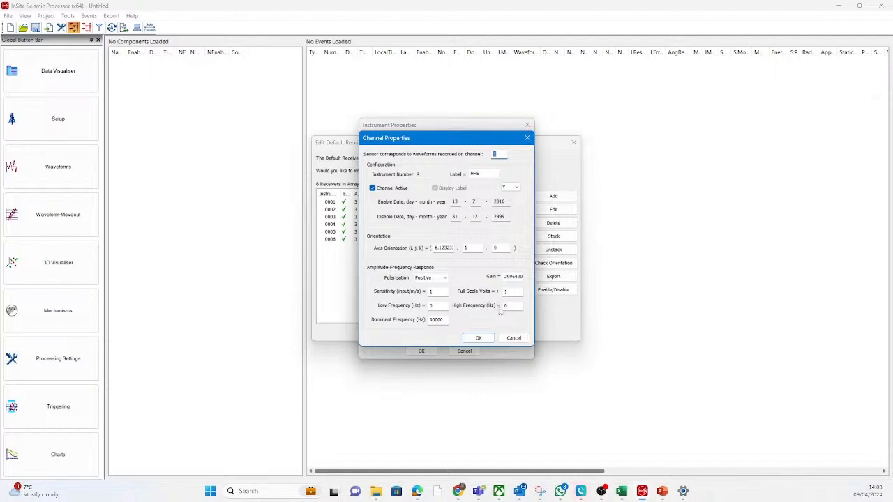
{"action": "left_click", "coordinate": [481, 340]}
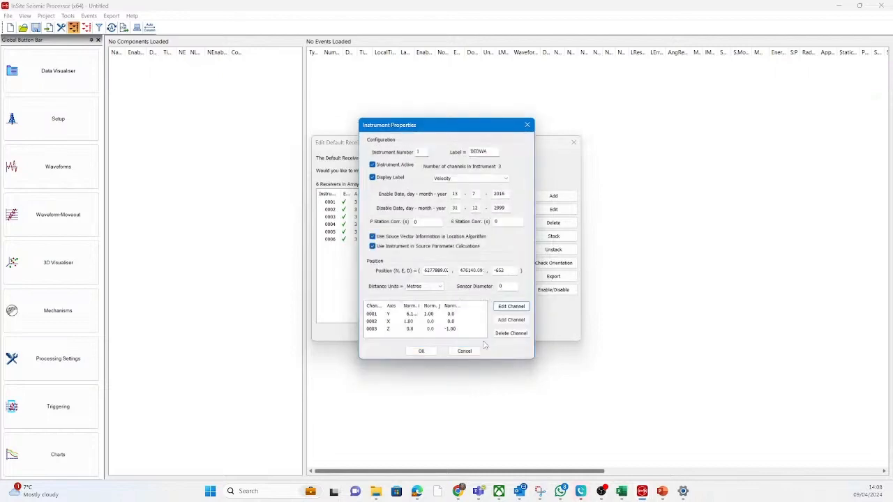
{"action": "left_click", "coordinate": [422, 351]}
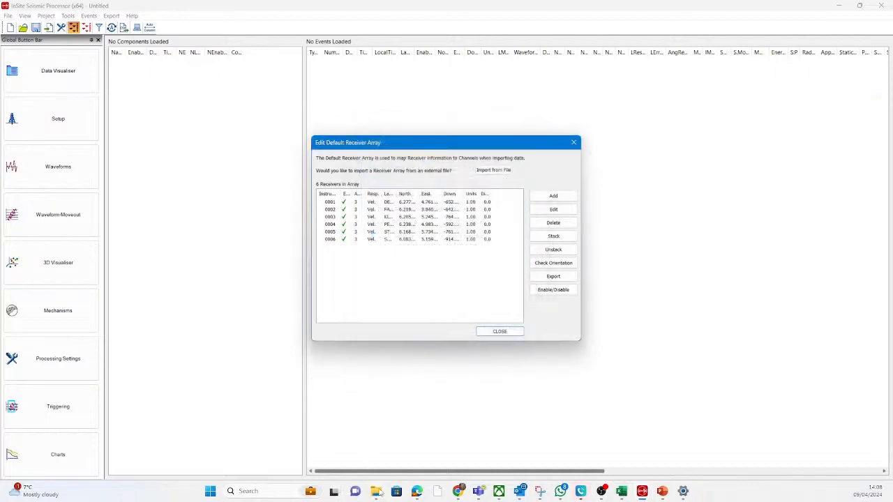
Switch to File Explorer and open Raven_RV_Obsid_StationXML.xml from the C:\Projects folder in Notepad++.
{"action": "mouse_move", "coordinate": [376, 491]}
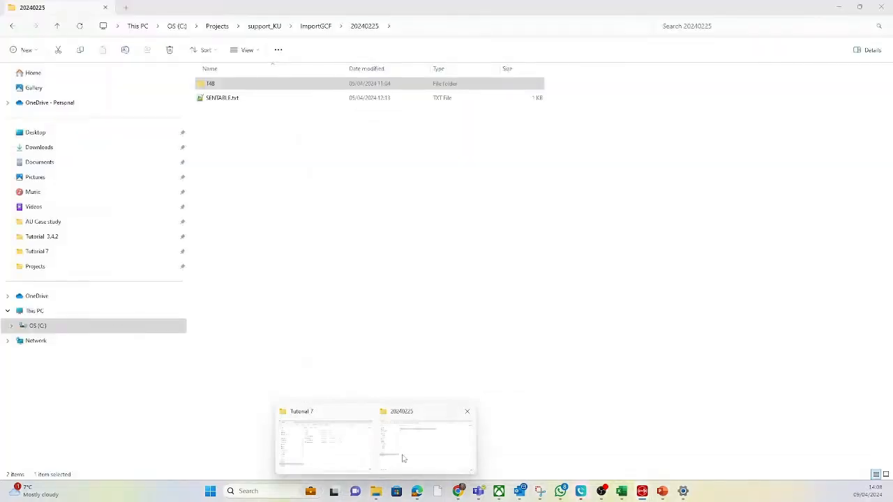
{"action": "left_click", "coordinate": [390, 467]}
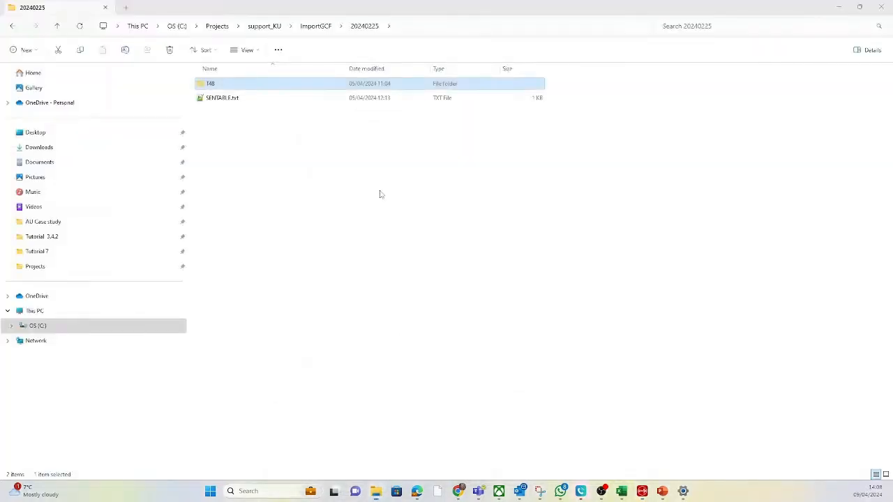
{"action": "left_click", "coordinate": [218, 31]}
{"action": "scroll", "coordinate": [303, 418], "scroll_direction": "down", "scroll_amount": 8}
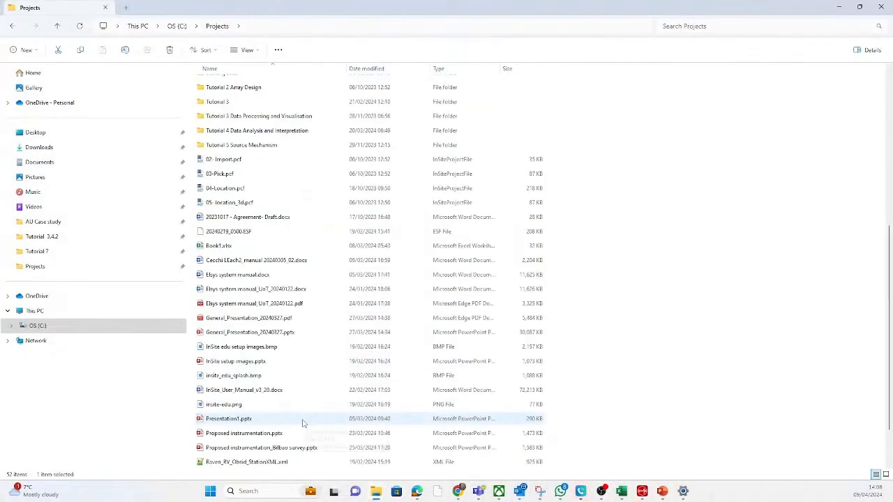
{"action": "double_click", "coordinate": [291, 405]}
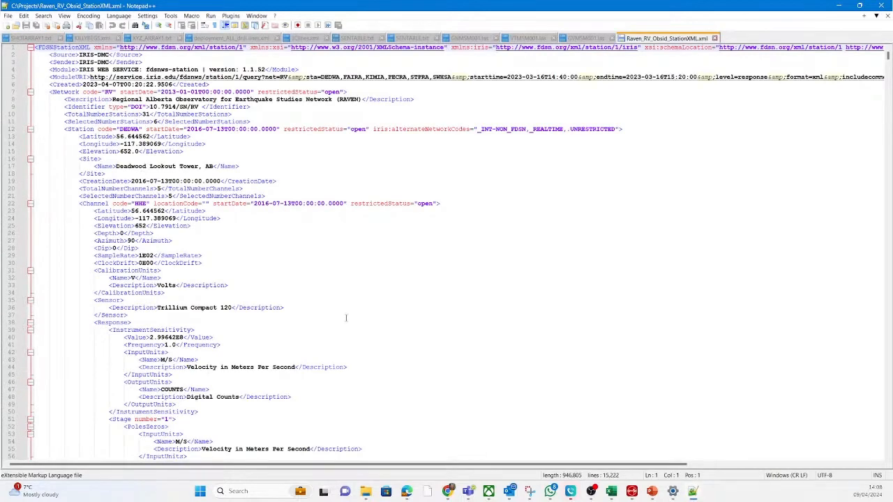
Examine the station, channel and instrument response entries in the XML file, down to the poles and zeros, and return to InSite.
{"action": "scroll", "coordinate": [373, 268], "scroll_direction": "down", "scroll_amount": 5}
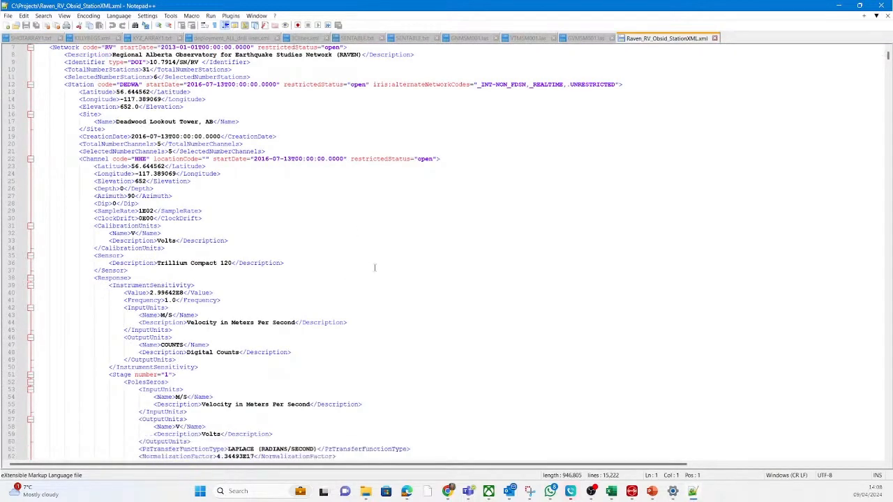
{"action": "scroll", "coordinate": [374, 268], "scroll_direction": "down", "scroll_amount": 8}
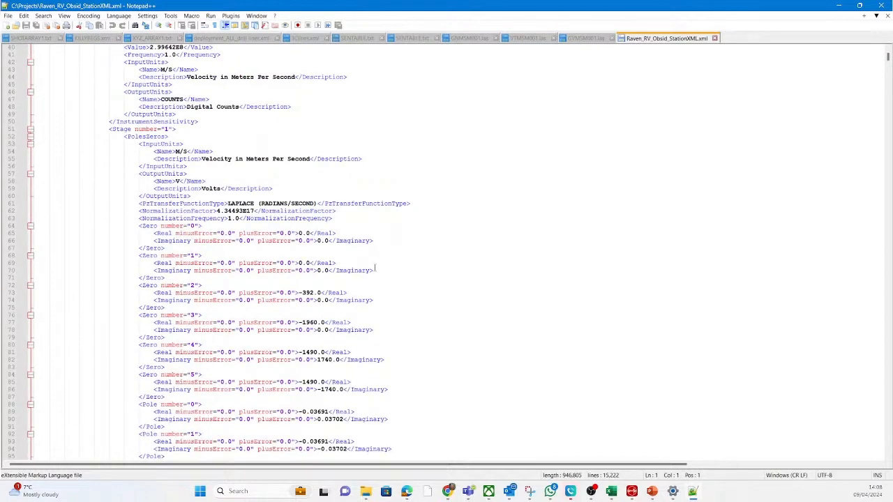
{"action": "scroll", "coordinate": [375, 268], "scroll_direction": "down", "scroll_amount": 3}
{"action": "scroll", "coordinate": [374, 267], "scroll_direction": "down", "scroll_amount": 8}
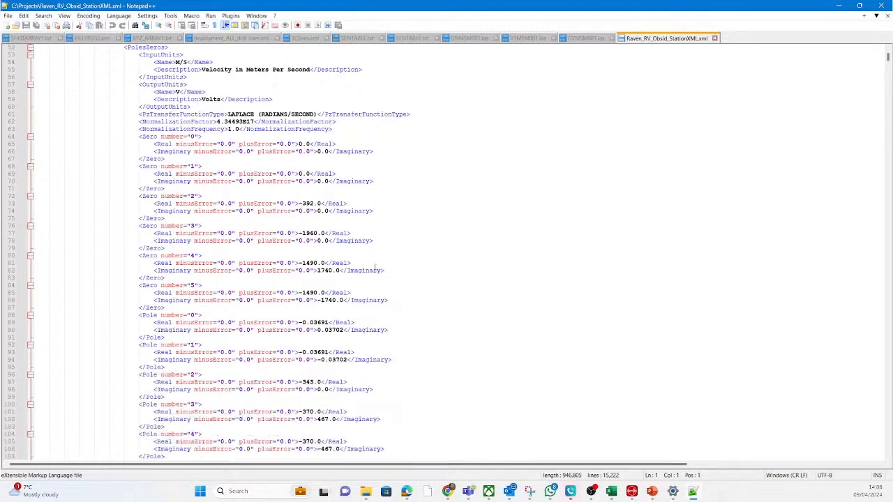
{"action": "scroll", "coordinate": [375, 268], "scroll_direction": "down", "scroll_amount": 3}
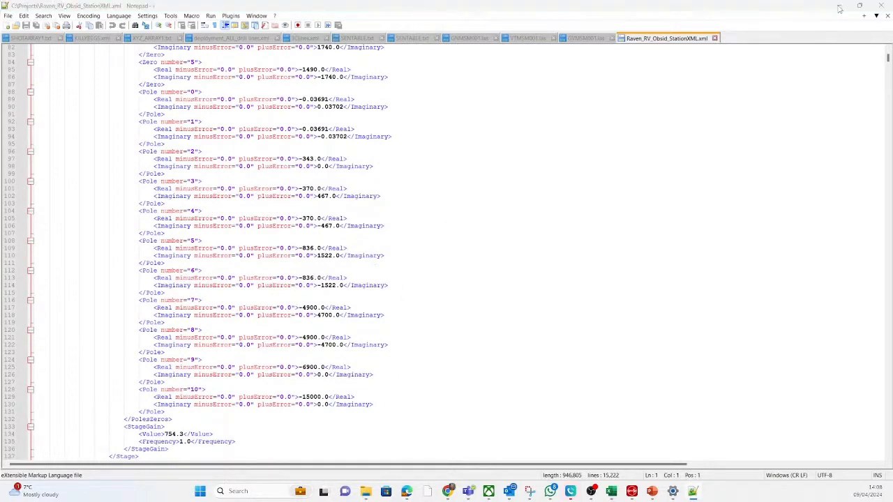
{"action": "left_click", "coordinate": [839, 8]}
{"action": "left_click", "coordinate": [839, 8]}
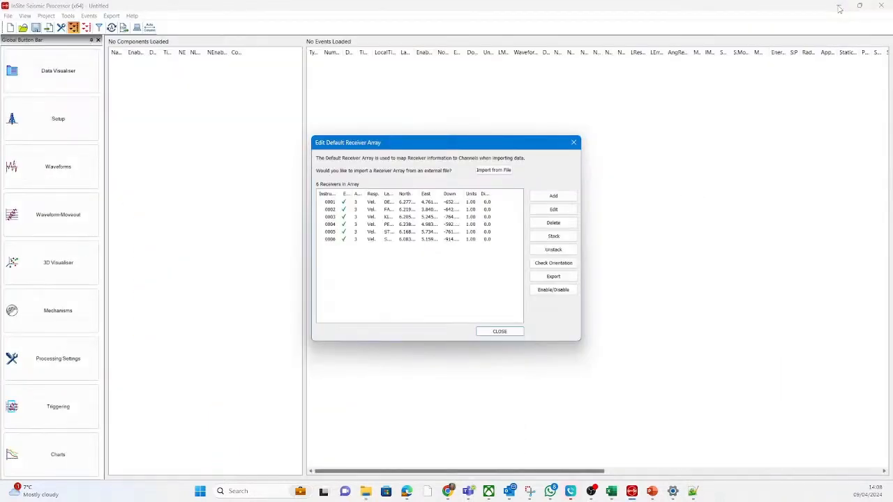
View the multiple-instrument editing options for receivers 0001 to 0005 and leave them without applying changes.
{"action": "left_click", "coordinate": [427, 202]}
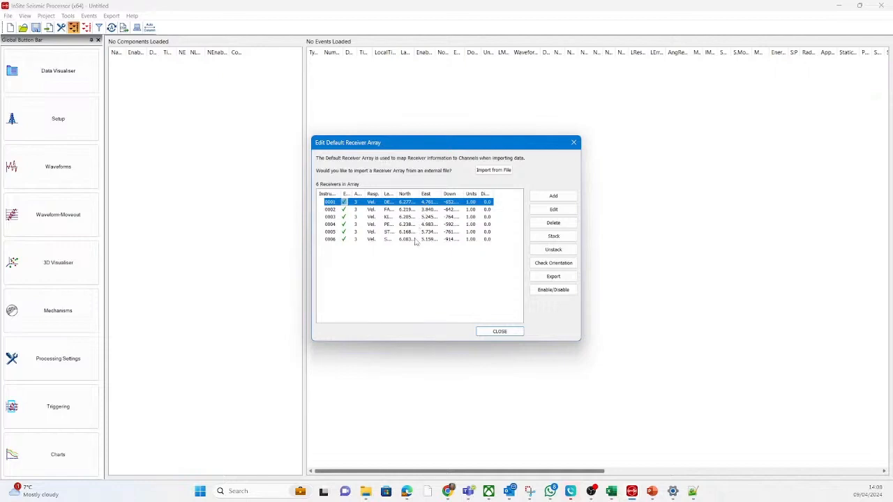
{"action": "left_click", "coordinate": [417, 232], "text": "shift"}
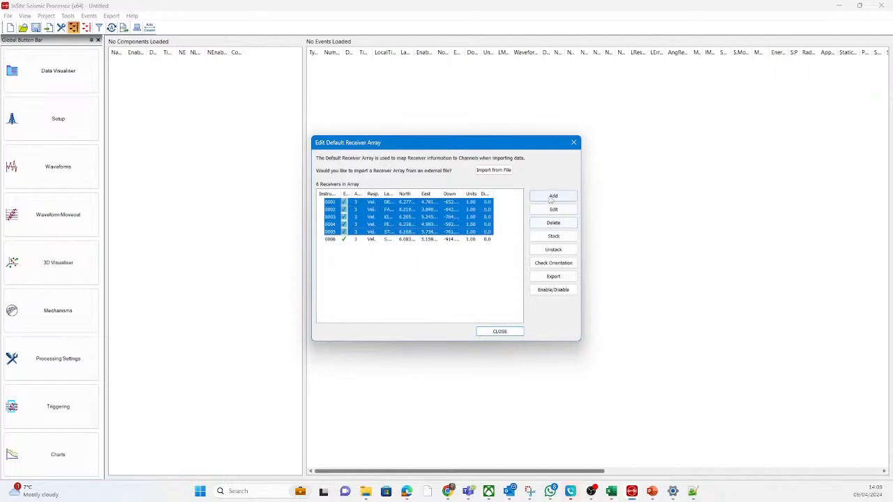
{"action": "left_click", "coordinate": [554, 209]}
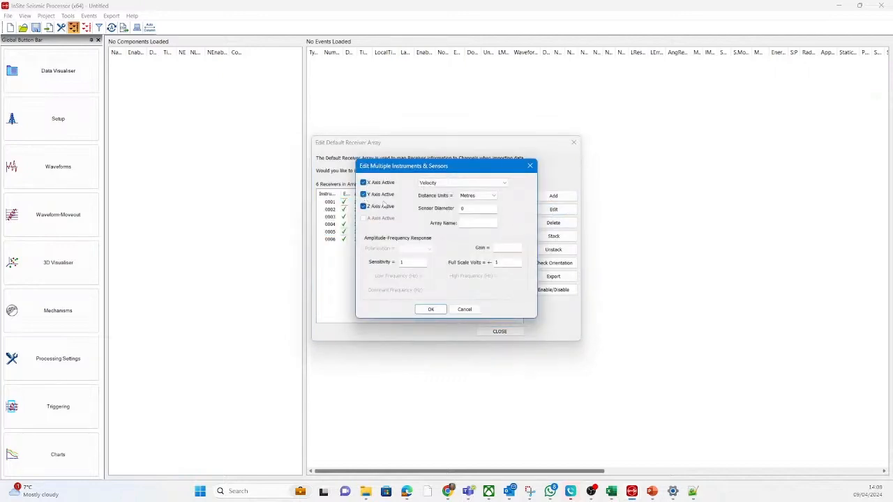
{"action": "left_click", "coordinate": [465, 309]}
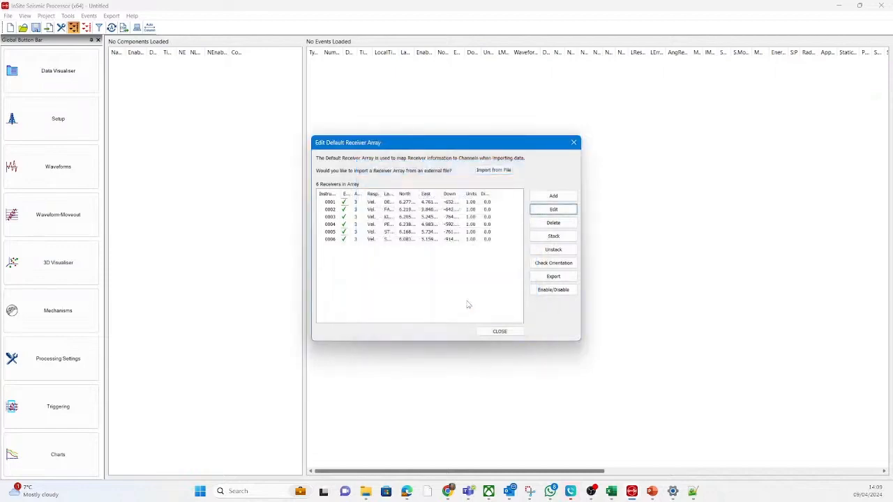
Review the instrument enable/disable options, including enabling 1 in every 10, without applying them, and close the receiver array editor.
{"action": "left_click", "coordinate": [375, 219]}
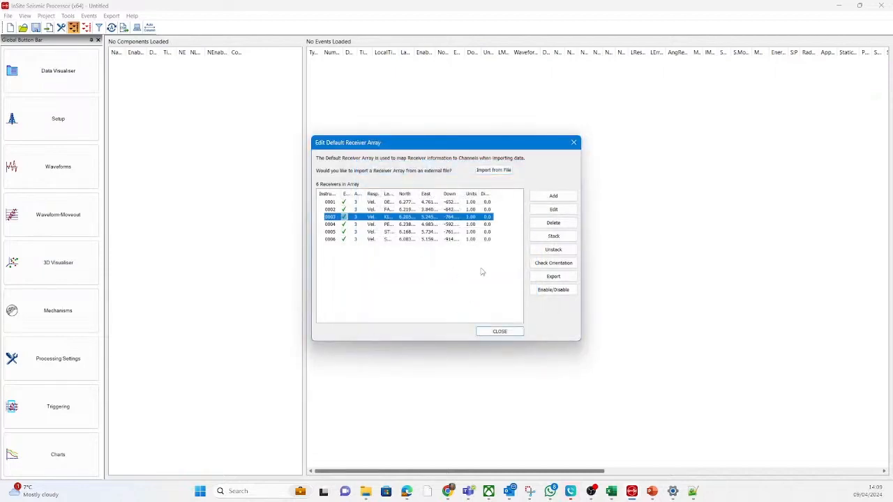
{"action": "left_click", "coordinate": [545, 291]}
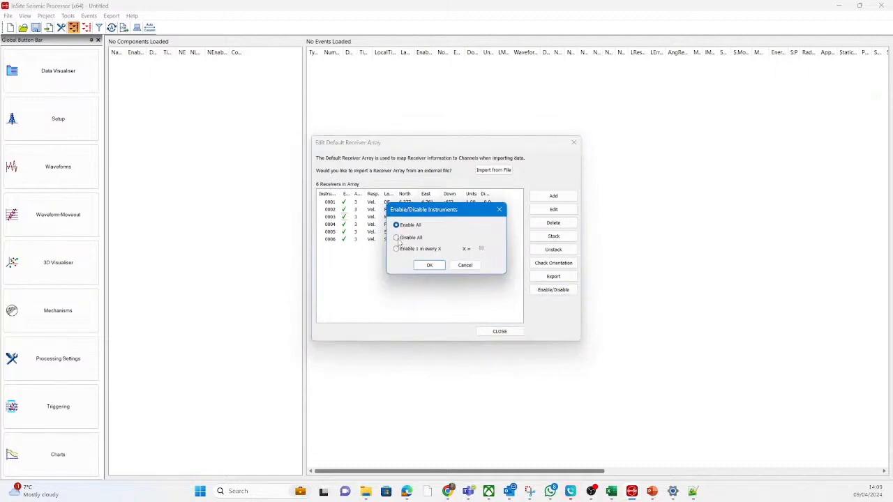
{"action": "left_click", "coordinate": [396, 249]}
{"action": "left_click", "coordinate": [487, 247]}
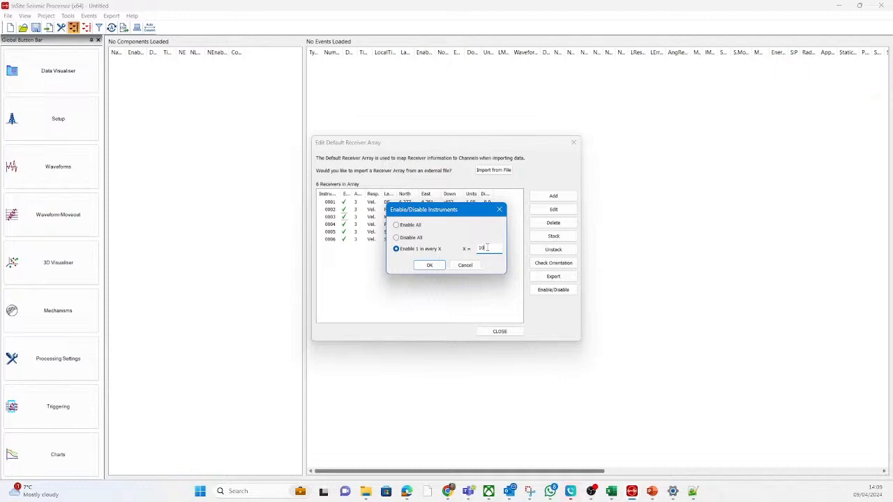
{"action": "left_click", "coordinate": [464, 265]}
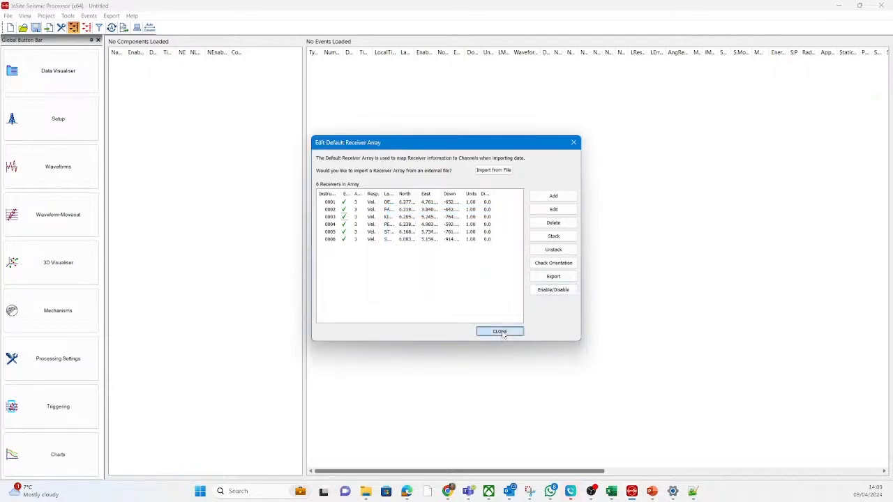
{"action": "left_click", "coordinate": [501, 332]}
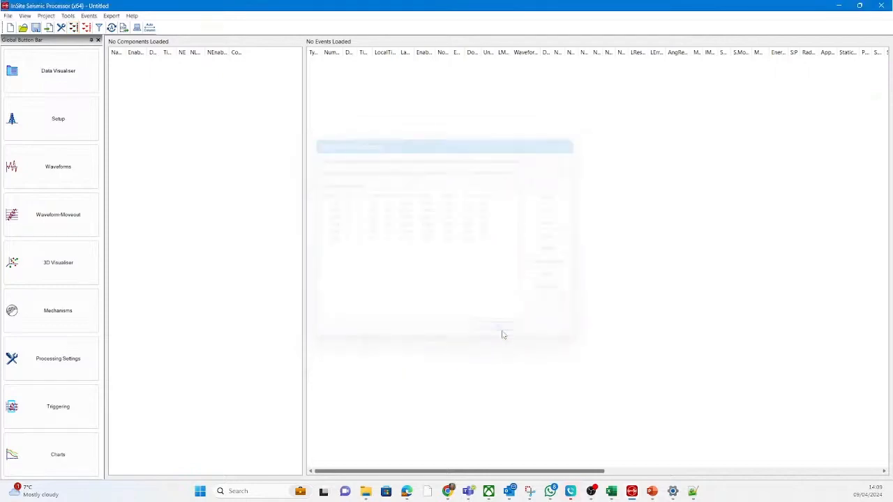
{"action": "left_click", "coordinate": [839, 7]}
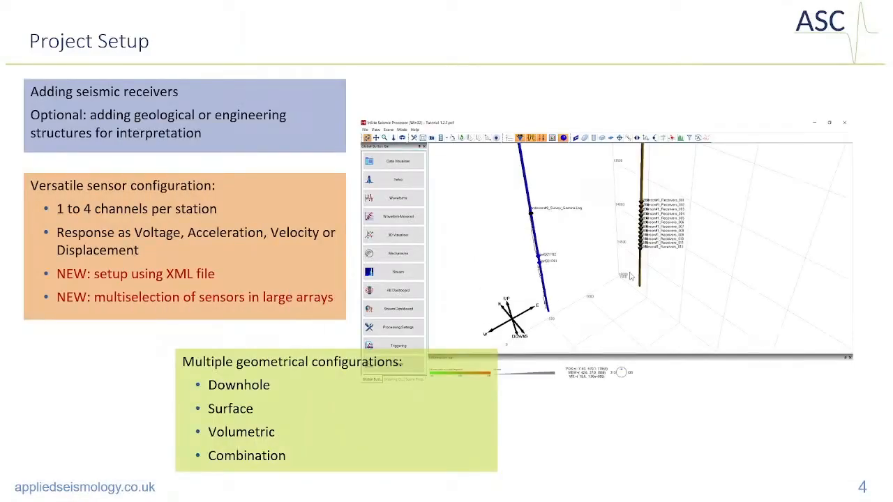
{"action": "left_click", "coordinate": [630, 274]}
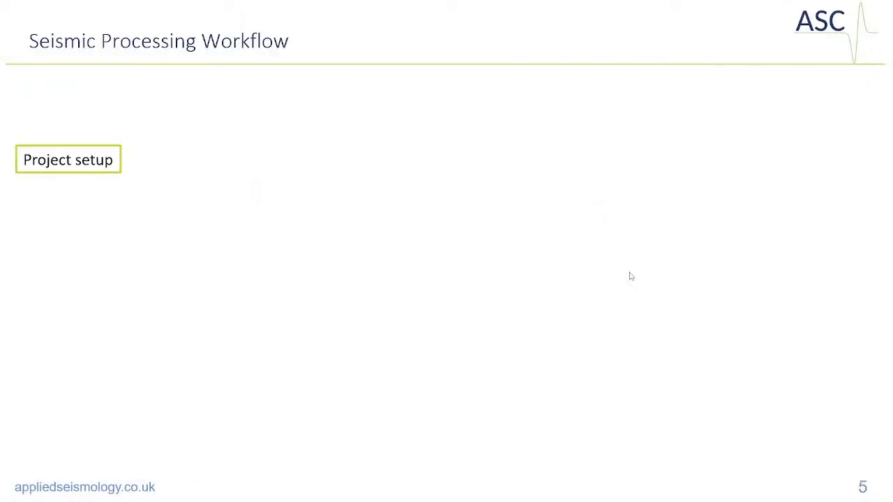
{"action": "left_click", "coordinate": [629, 273]}
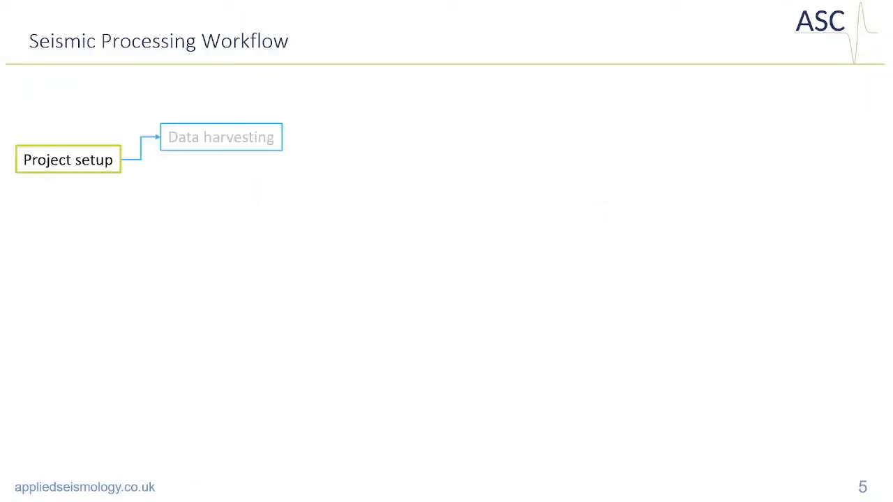
{"action": "key", "text": "Right"}
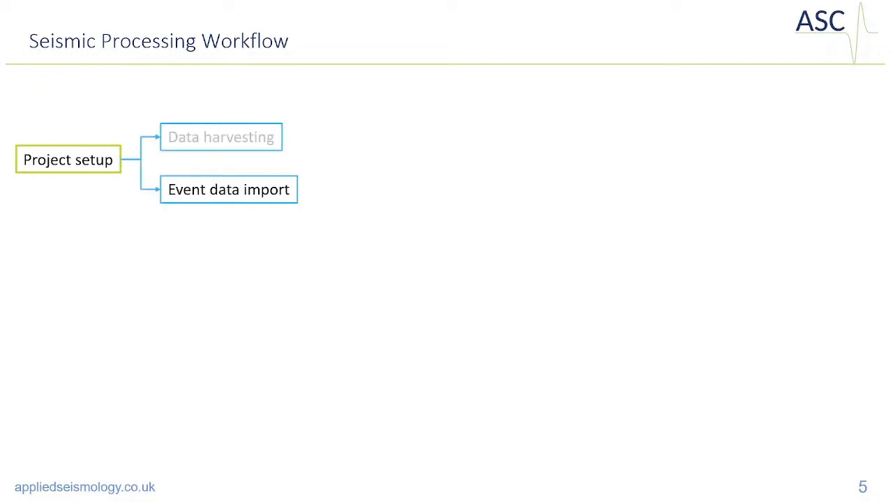
{"action": "key", "text": "Right"}
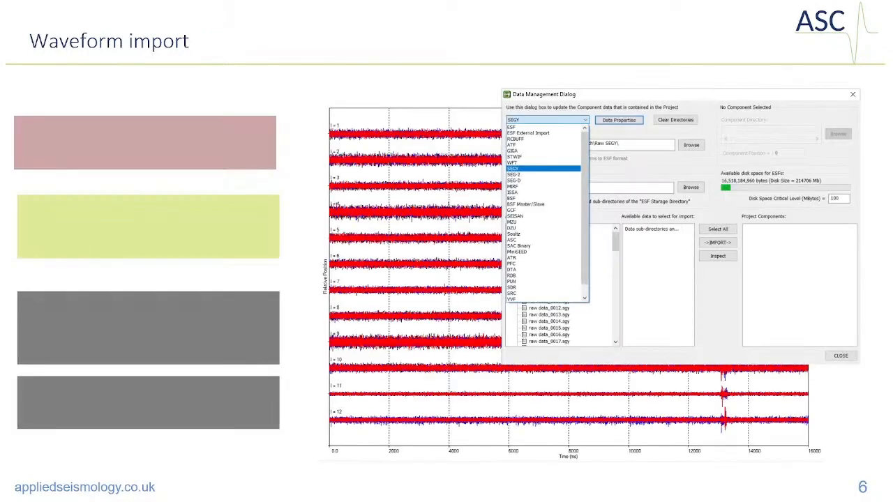
{"action": "key", "text": "Right"}
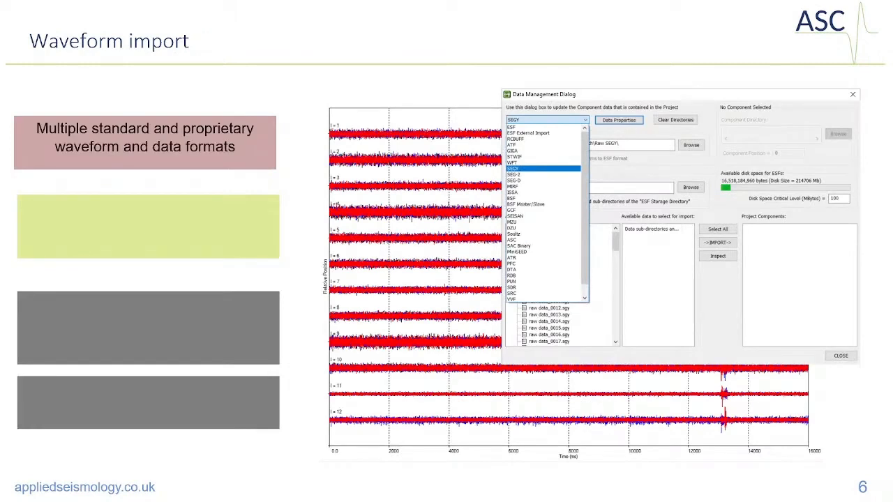